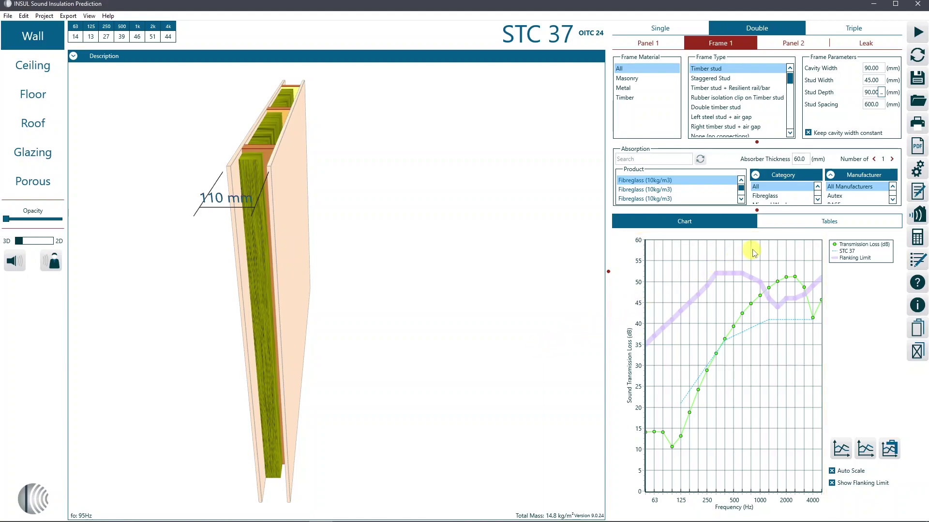
Switch results to the table view and type trial values 1–4 into Ref1 from 50 Hz.
click(783, 226)
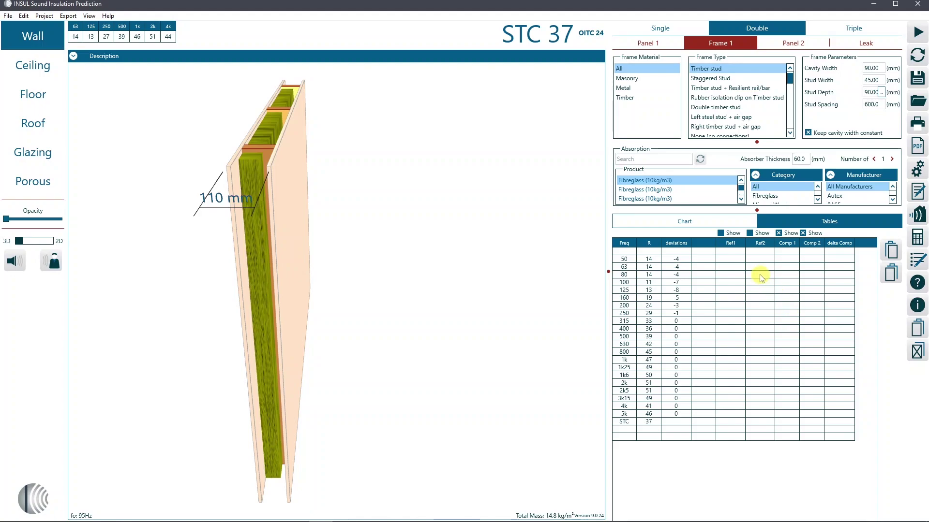
click(742, 260)
text(1)
key(Return)
text(2)
key(Return)
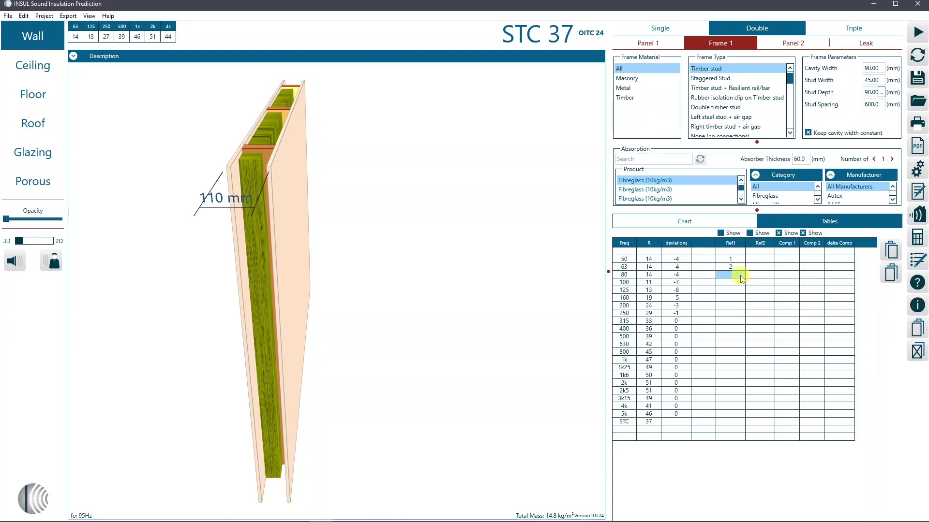
text(3)
key(Return)
text(4)
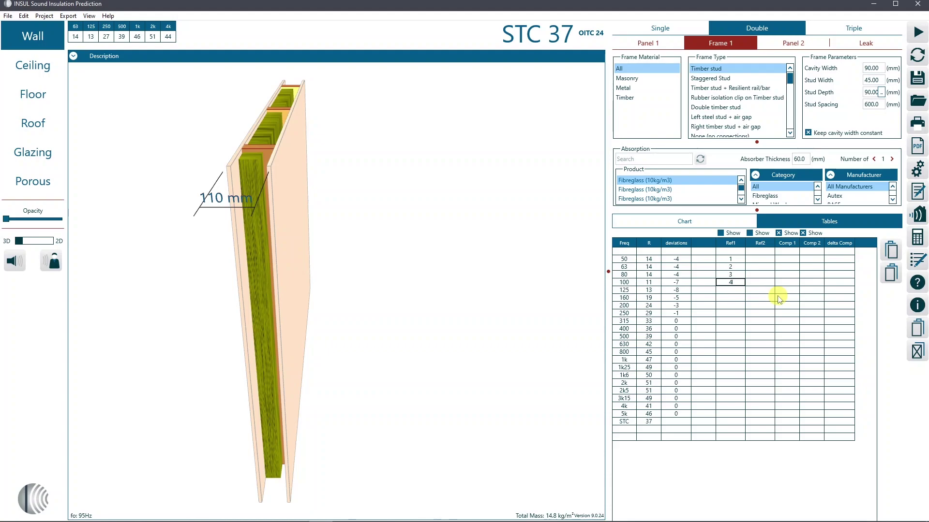
Paste the reference test data into Ref1 starting at 50 Hz and tick Ref1's Show checkbox.
click(740, 260)
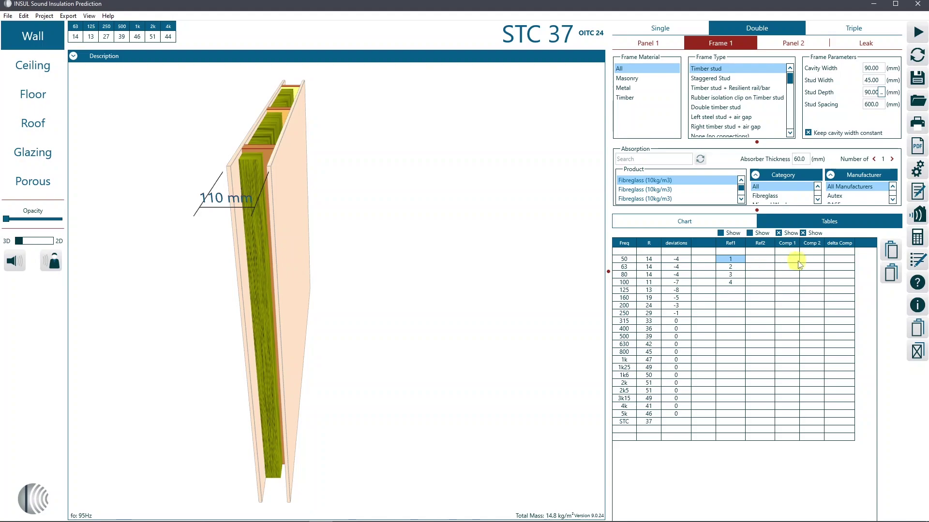
click(892, 255)
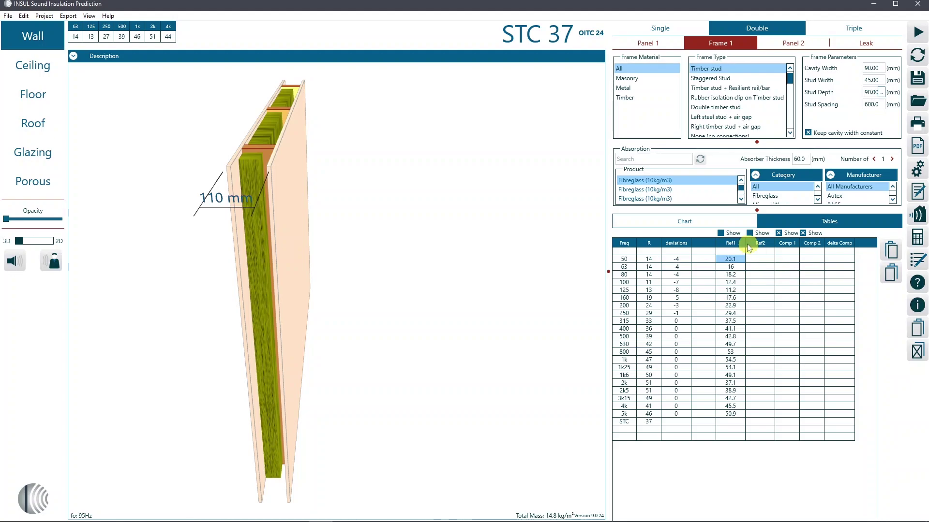
click(721, 233)
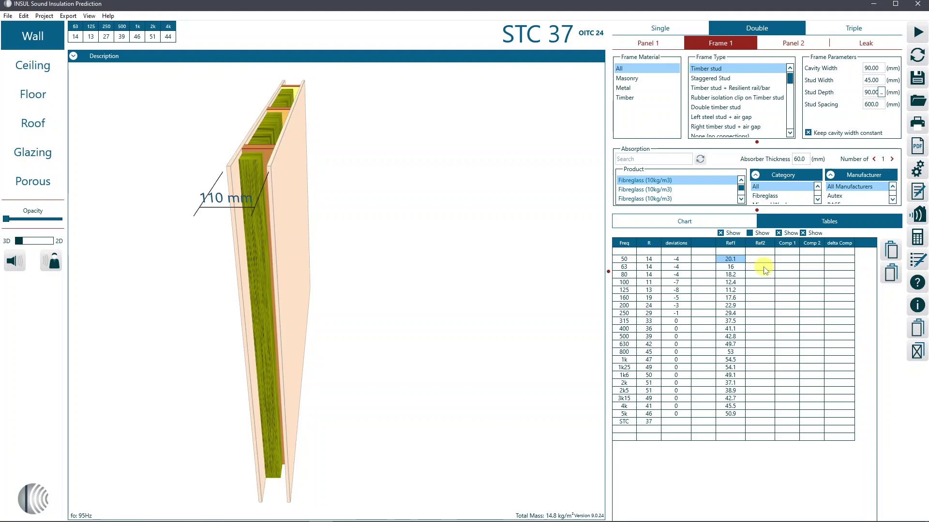
Return to the chart to compare the STC 37 prediction with Reference 1 data (STC 35).
click(716, 222)
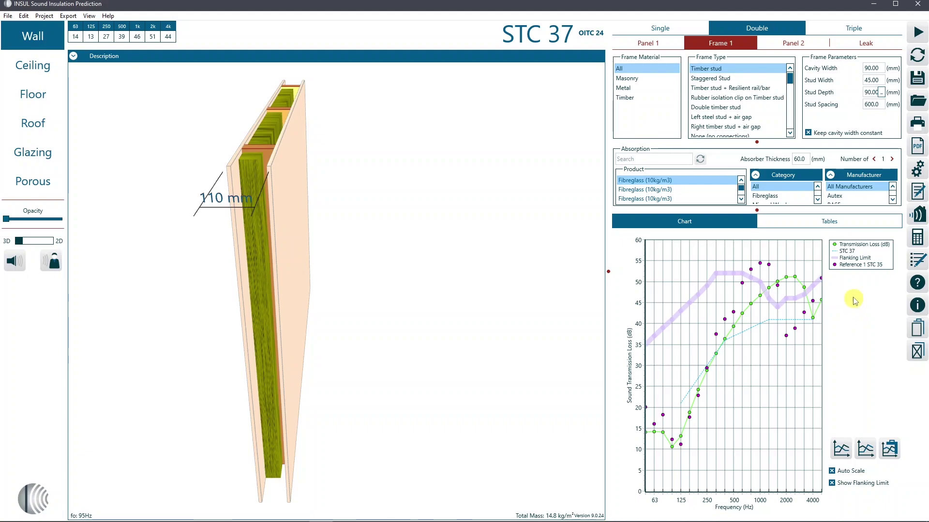
click(692, 33)
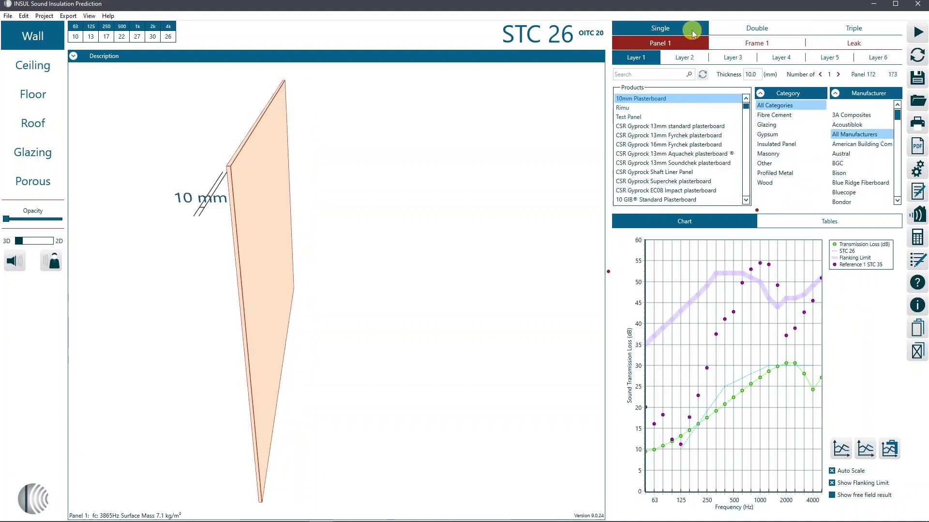
click(758, 29)
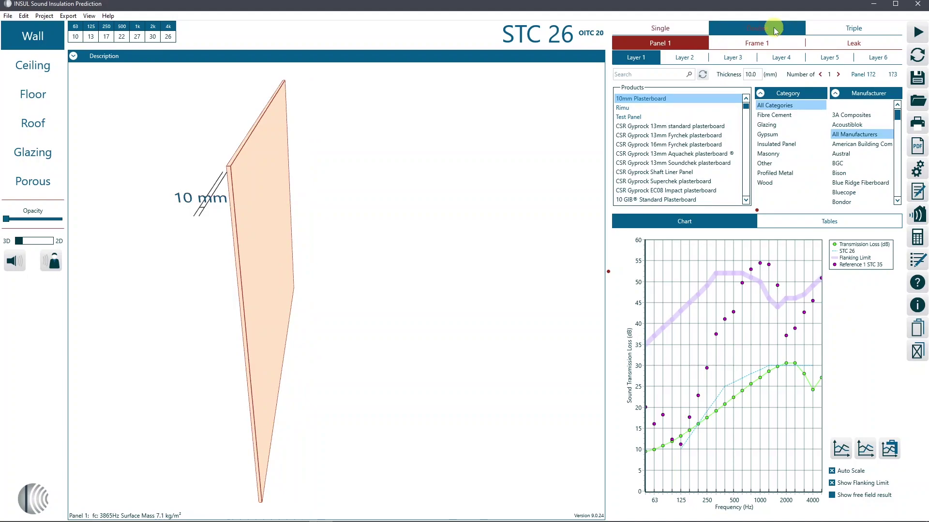
click(872, 30)
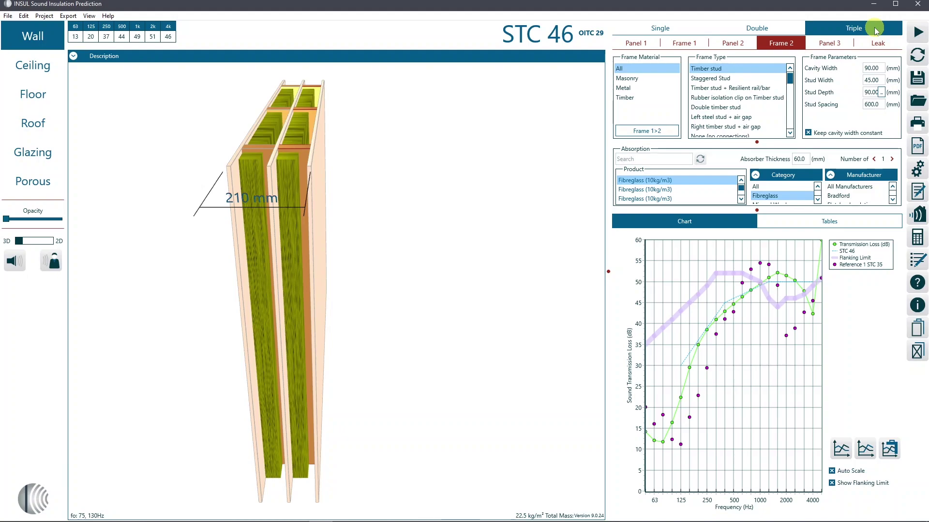
click(786, 29)
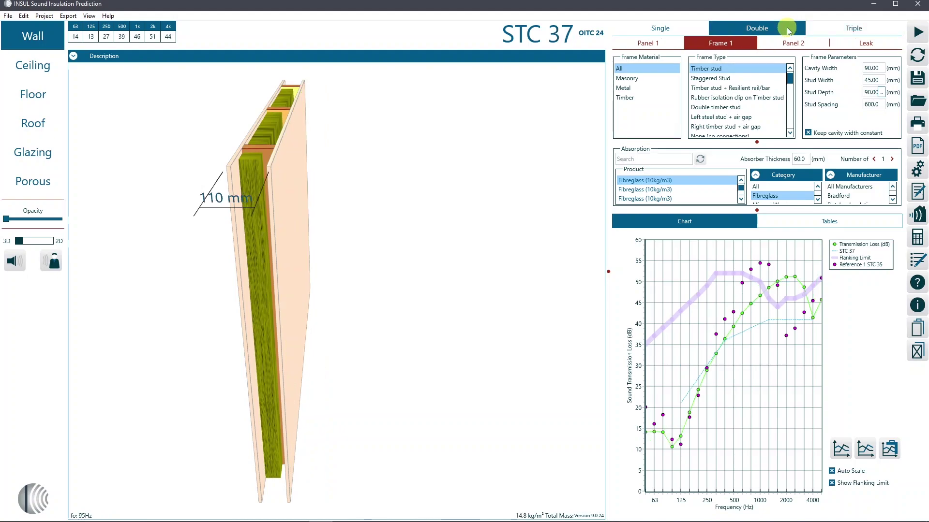
Make Panel 1's first layer 5/8" Type X Gypsum Board at 16.0 mm thickness.
click(672, 42)
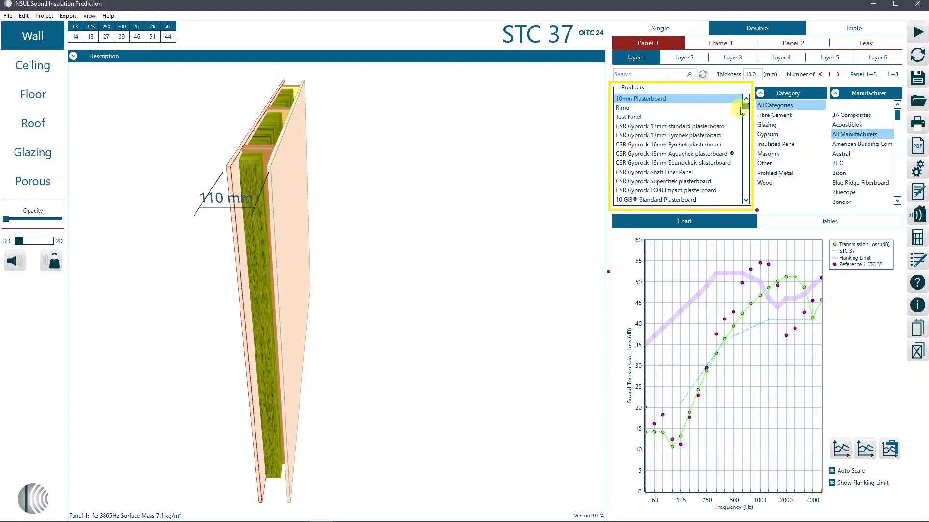
drag(746, 109, 748, 134)
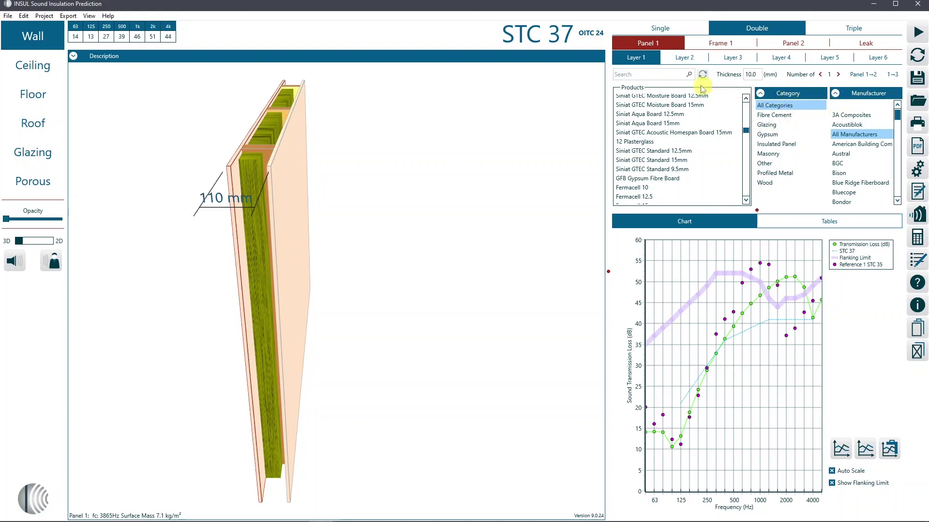
click(661, 76)
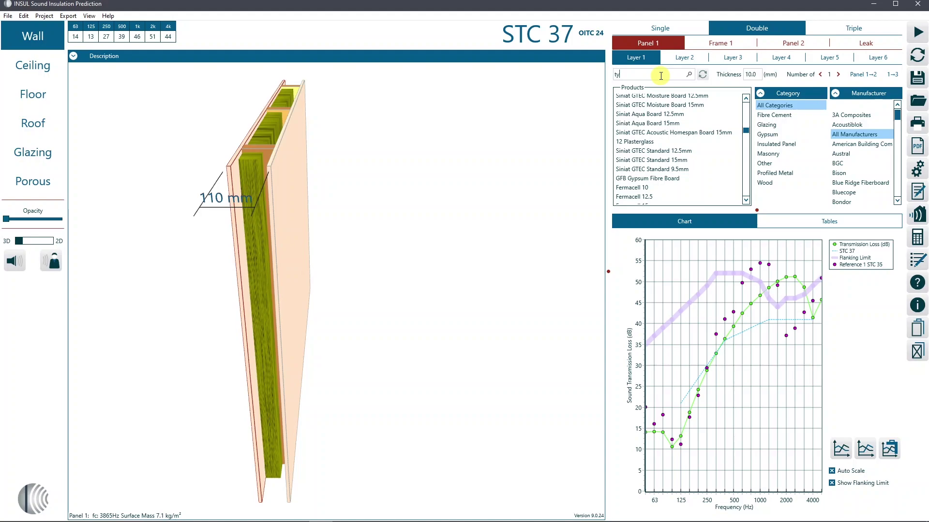
text(type X)
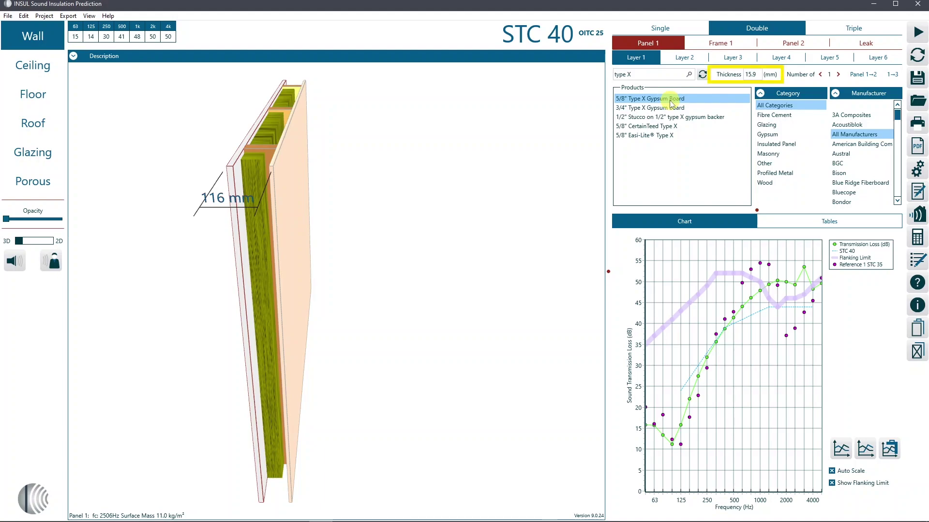
click(751, 75)
text(16.0)
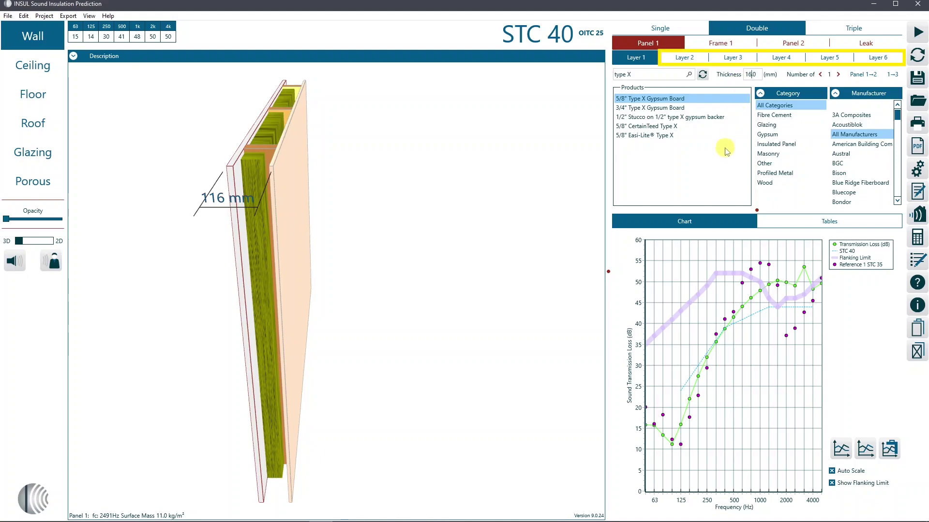
Put 10 GIB Fyreline in Panel 1's Layer 2, then step its sheet count down to 0.
click(692, 59)
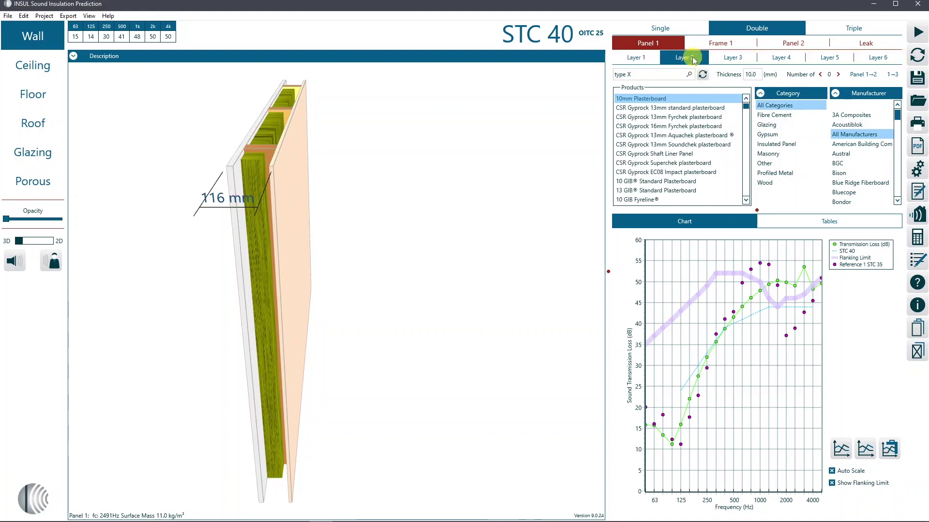
click(671, 200)
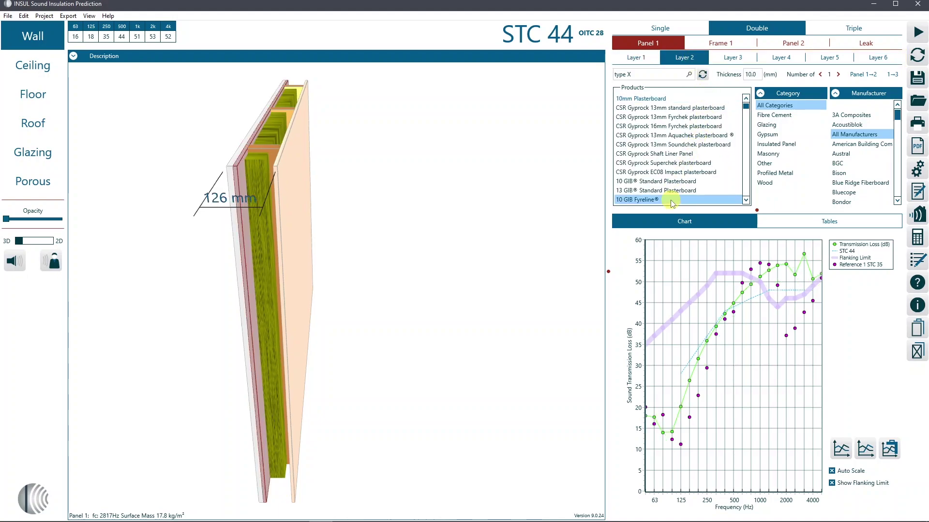
click(839, 74)
click(838, 75)
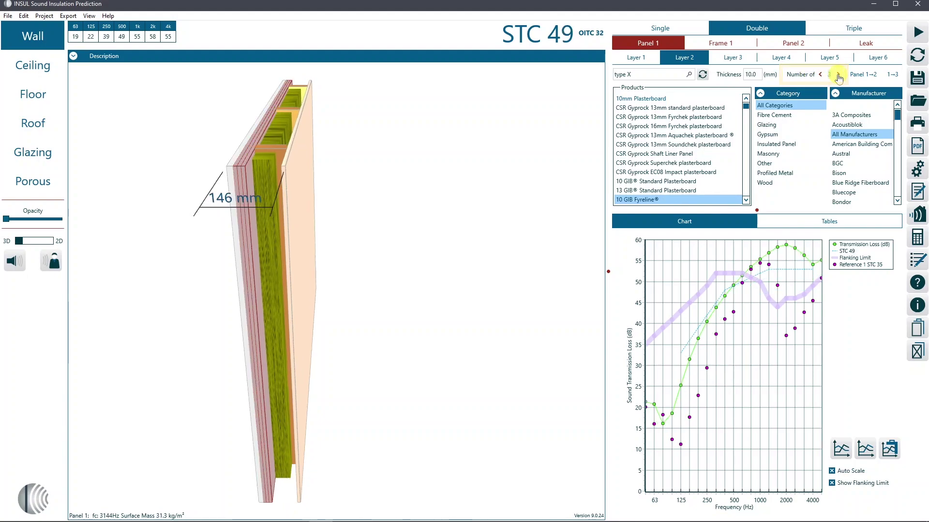
click(838, 75)
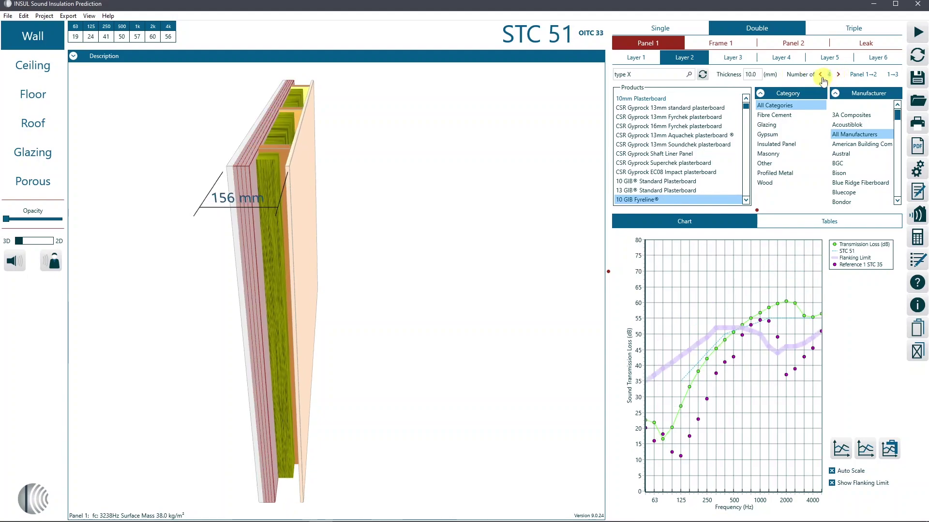
click(821, 75)
click(821, 75)
click(820, 75)
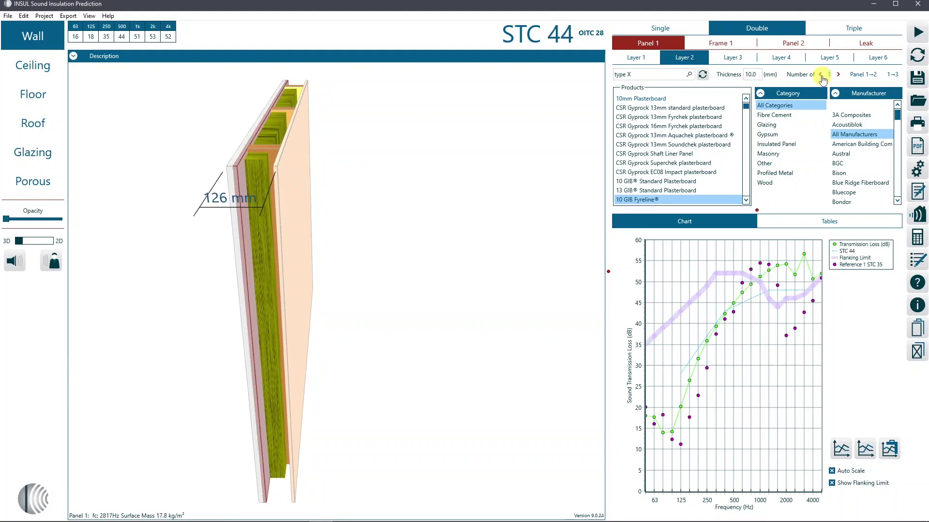
click(821, 75)
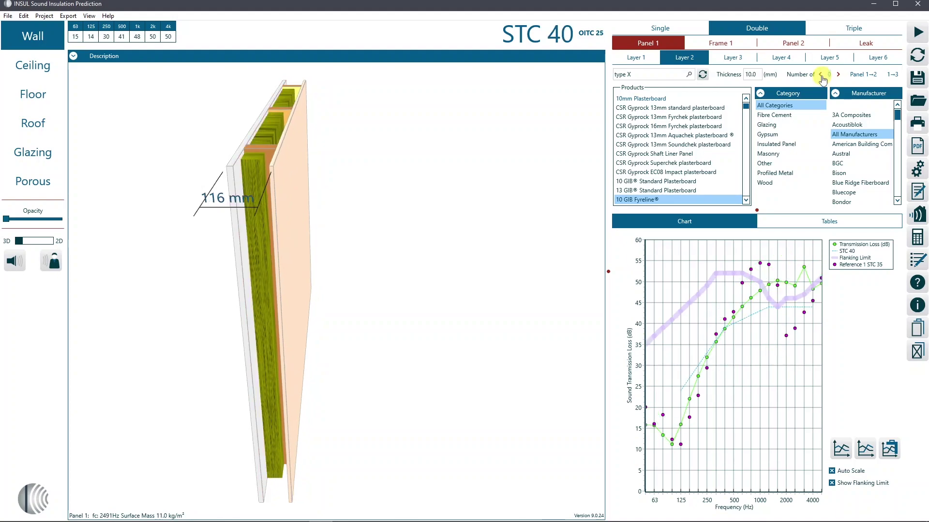
Make Panel 2's board 5/8" Type X Gypsum Board with a 16 mm thickness.
click(788, 44)
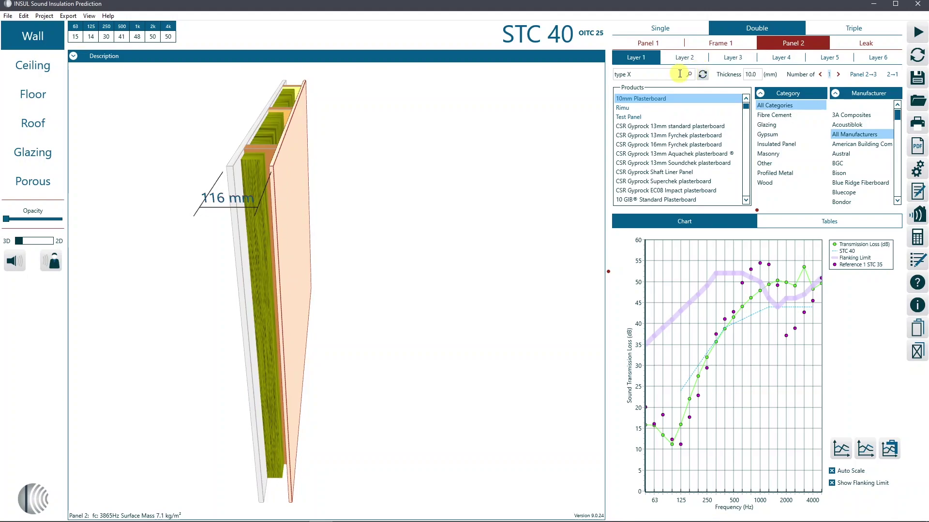
key(Return)
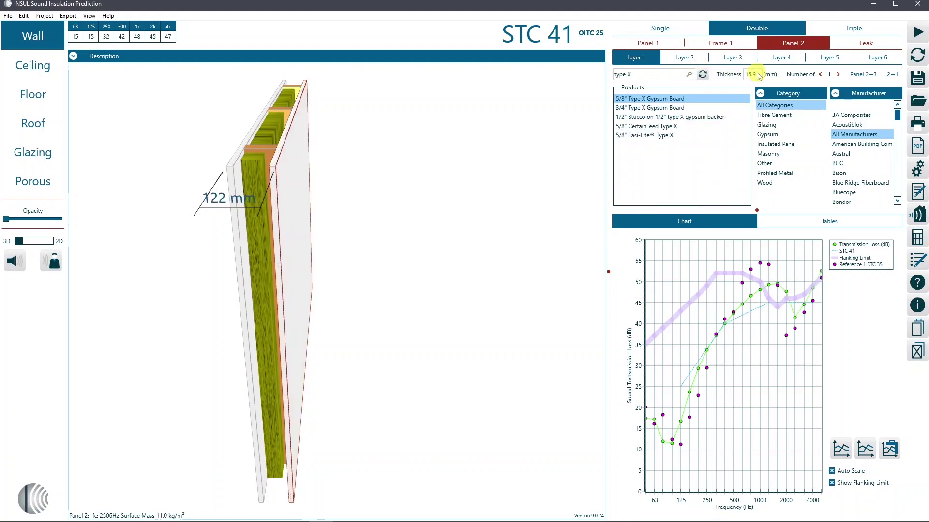
drag(757, 73, 743, 73)
text(16)
key(Return)
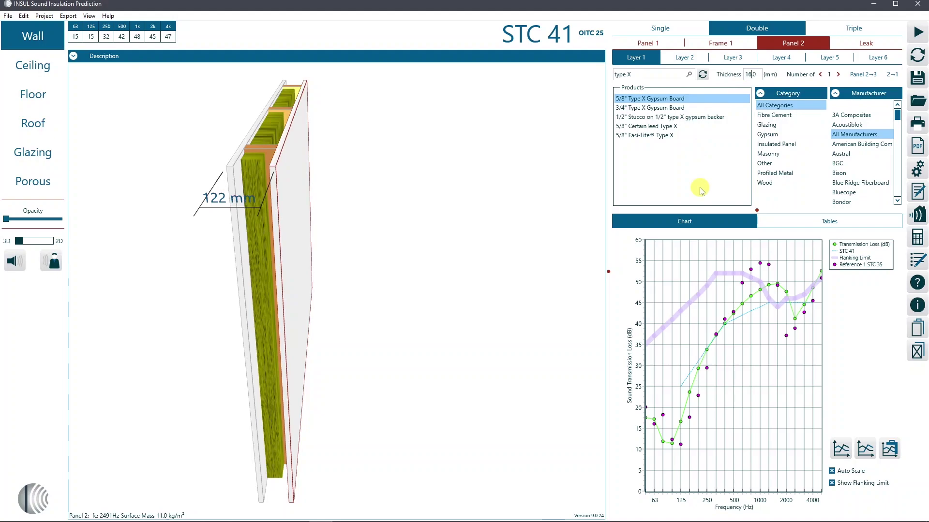
Set Frame 1's material to Metal with frame type Steel Stud (0.55mm).
click(739, 45)
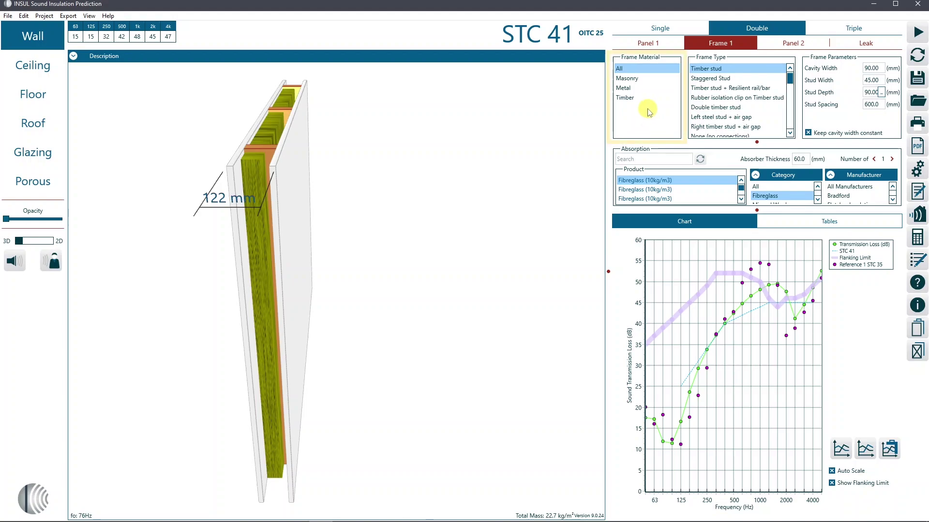
click(638, 88)
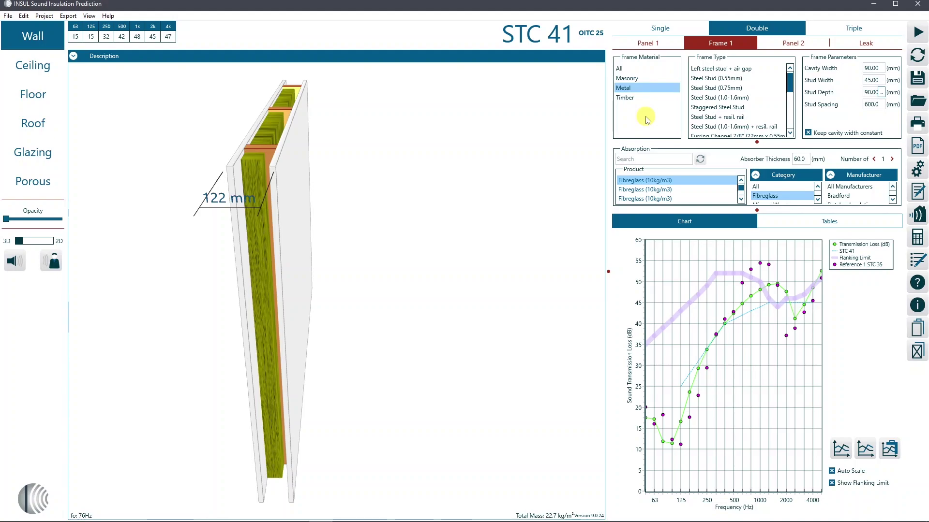
click(752, 79)
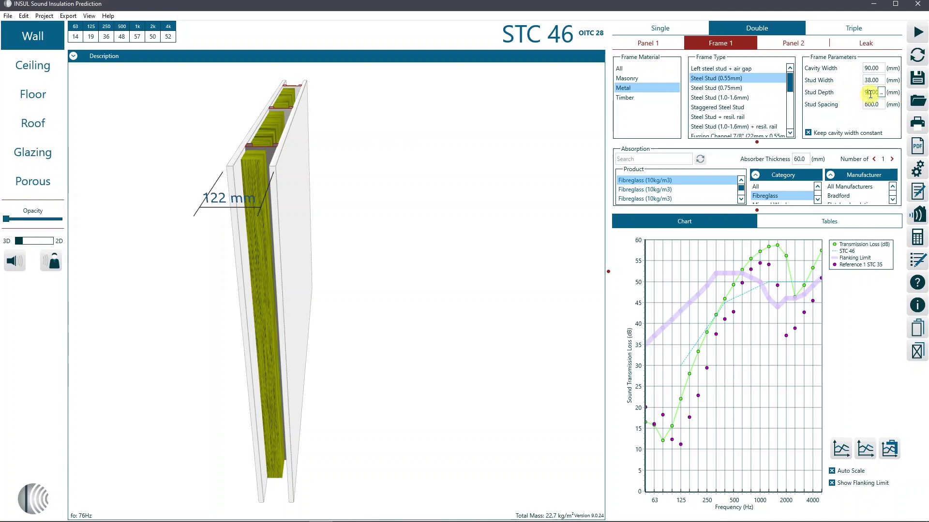
Set the stud depth to 65 mm and the stud spacing to 406 mm.
text(10)
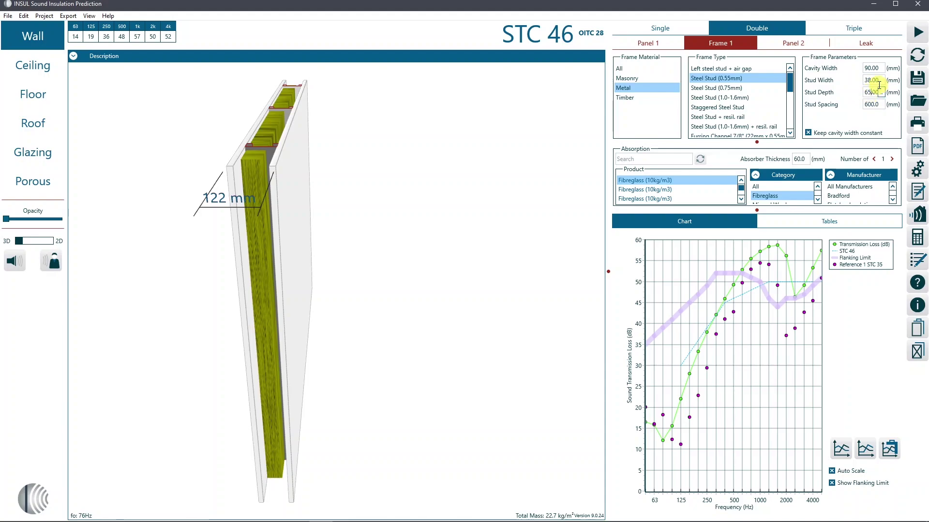
key(Return)
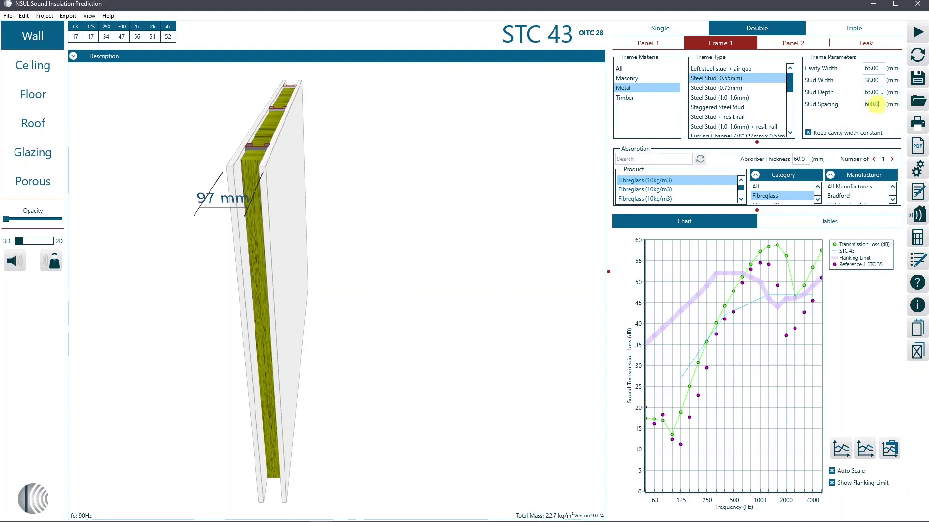
key(Tab)
text(406)
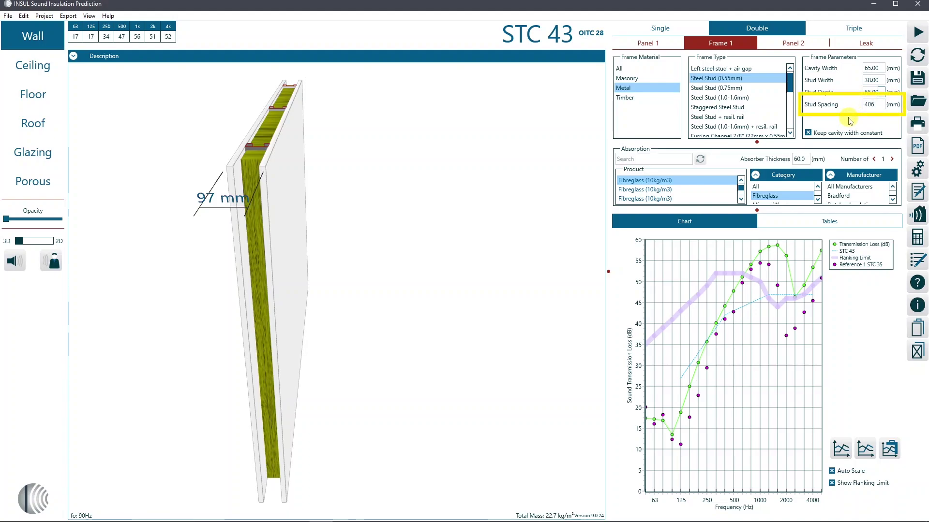
key(Return)
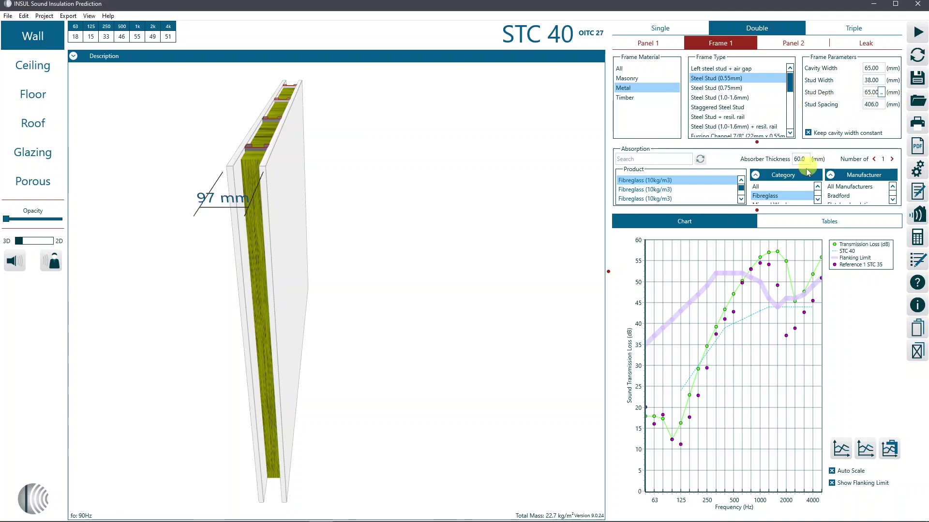
Enlarge the Absorption lists and set the absorber count to 0, leaving the cavity empty.
drag(757, 222, 760, 303)
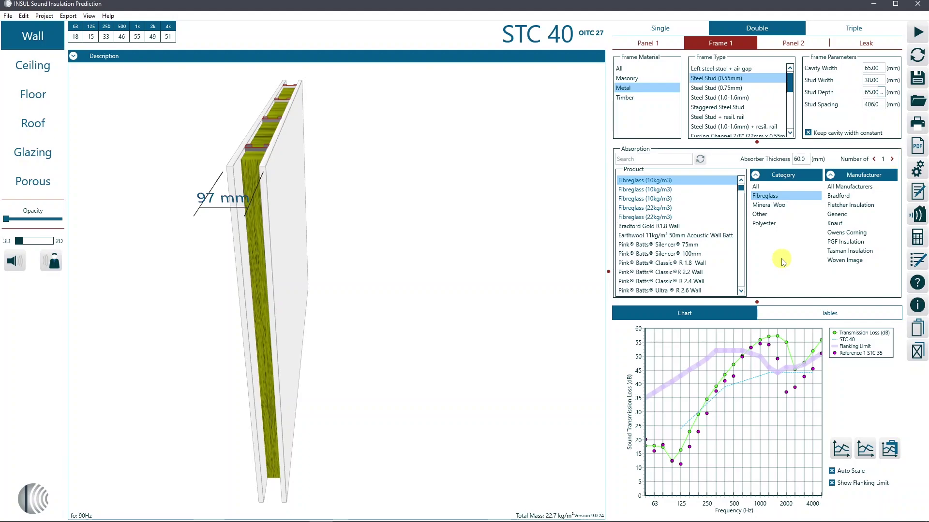
click(874, 161)
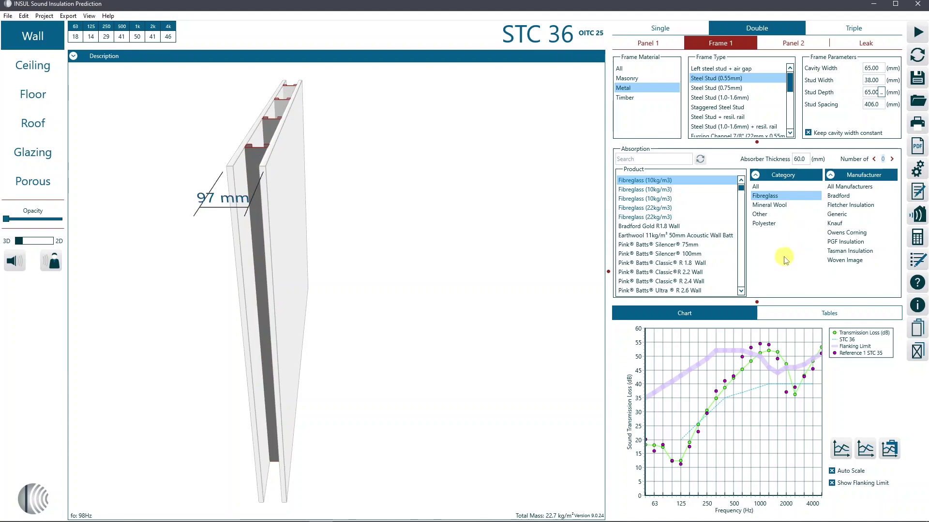